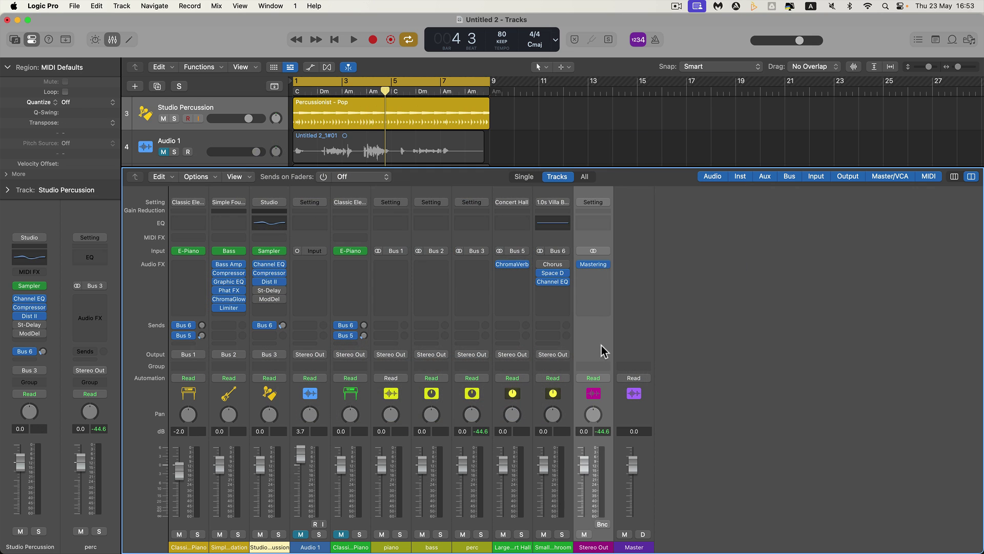
- Select the Stereo Out channel and bring up its Mastering Assistant window
left_click(196, 407)
left_click(244, 403)
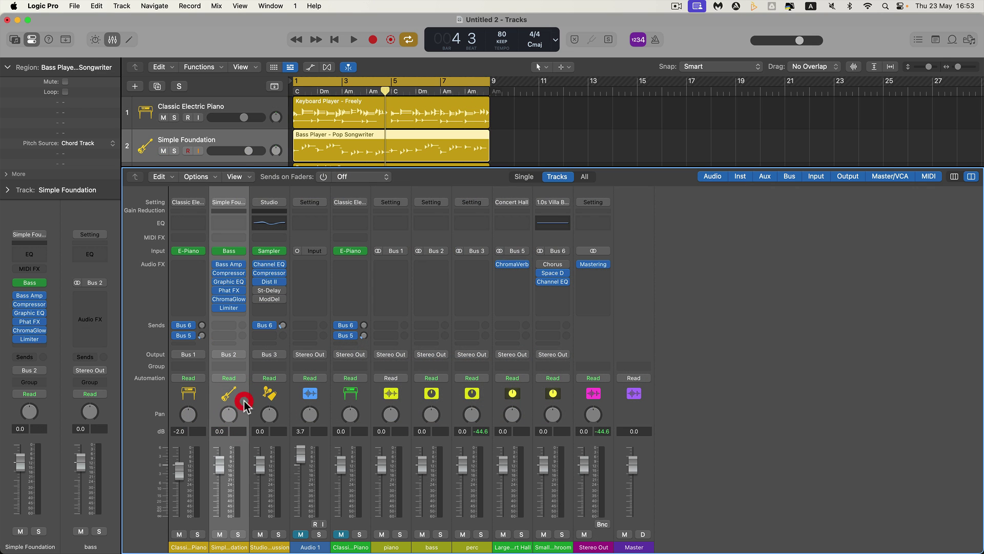
left_click(271, 401)
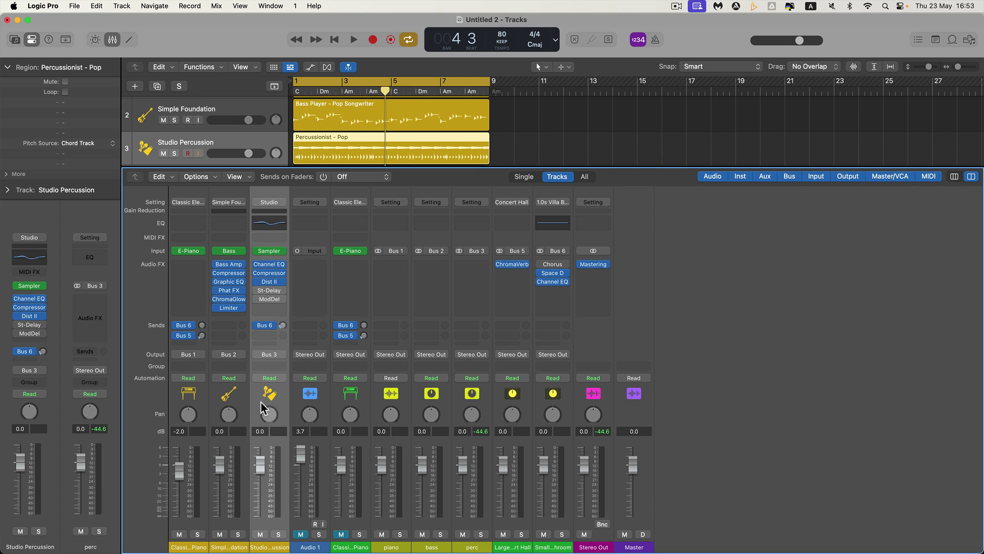
left_click(607, 406)
mouse_move(592, 264)
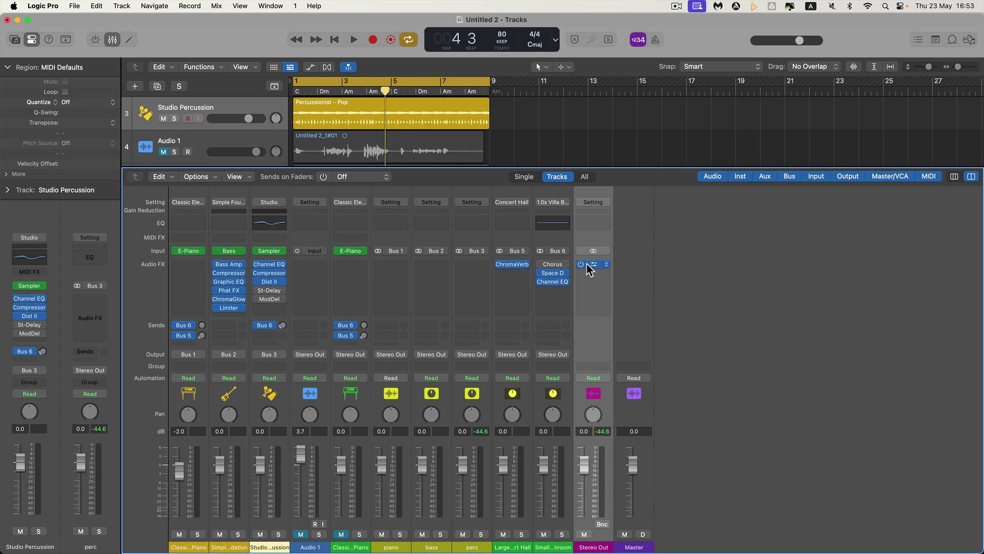
left_click(593, 265)
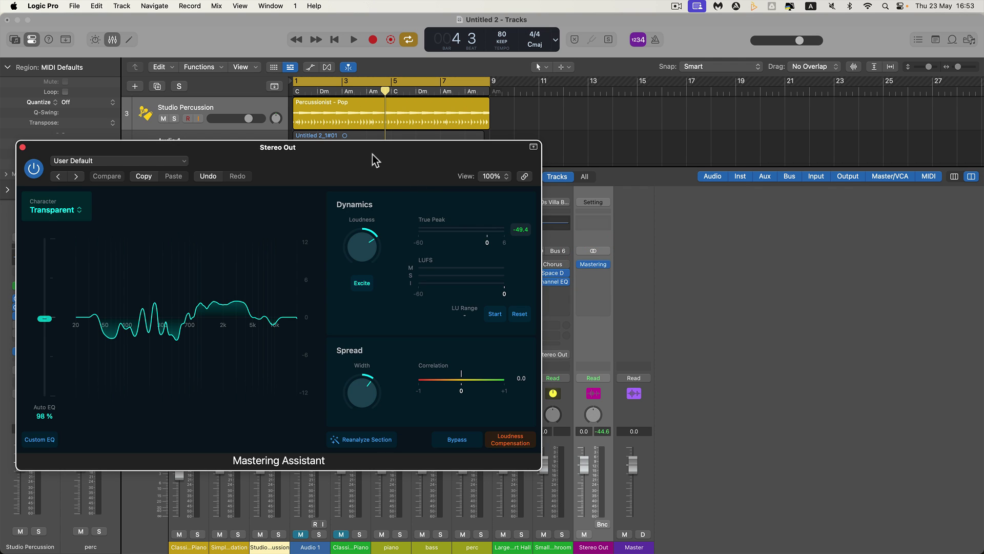
left_click_drag(372, 155, 373, 161)
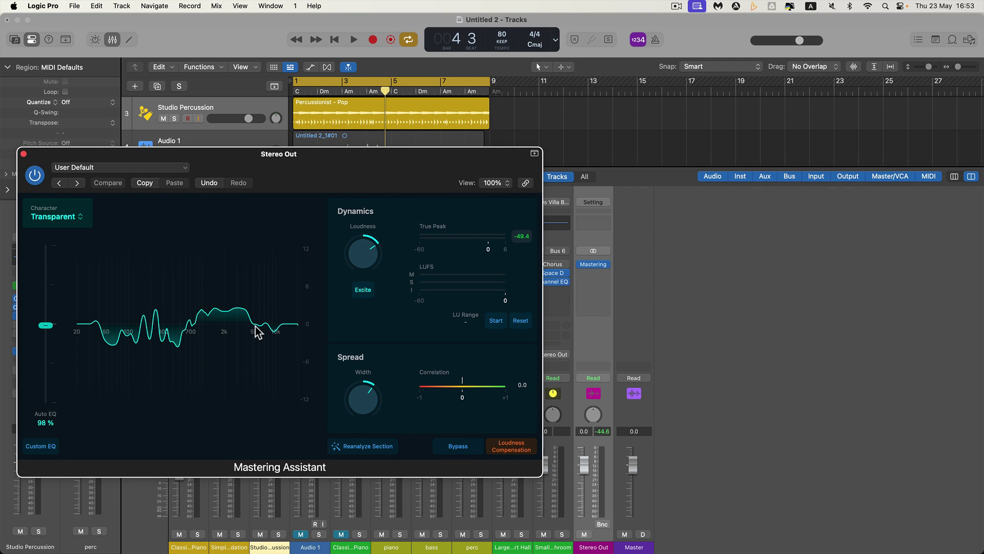
- During playback, raise Loudness to +0.40, compare against bypass, then stop and close the window
key("space")
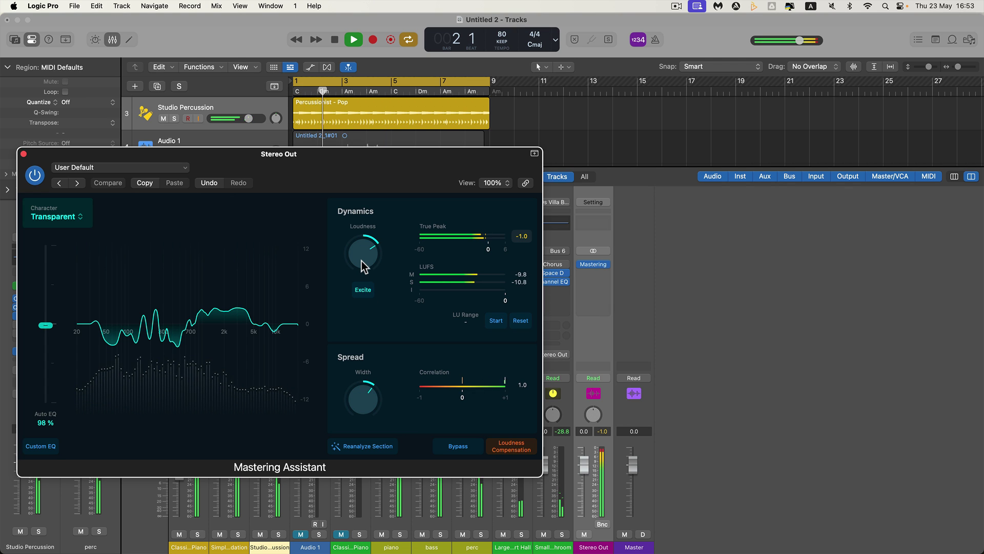
mouse_move(361, 261)
left_mouse_down()
mouse_move(358, 252)
mouse_move(380, 334)
mouse_move(360, 260)
left_mouse_up()
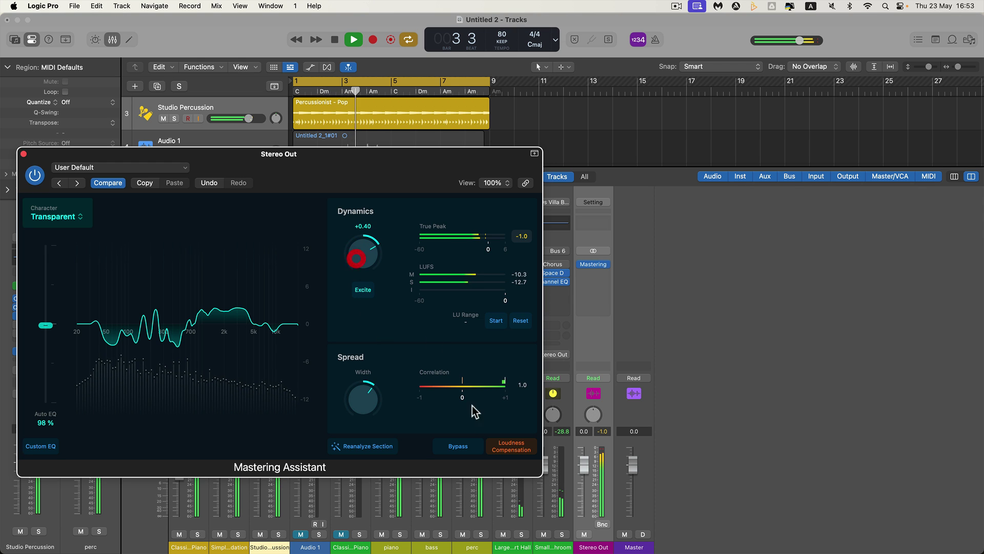
left_click(458, 446)
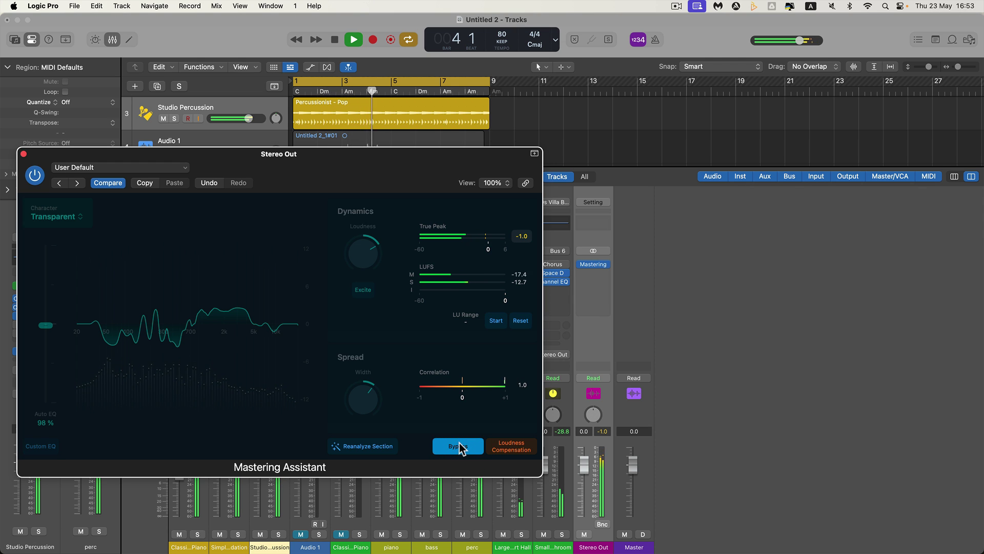
left_click(458, 446)
key("space")
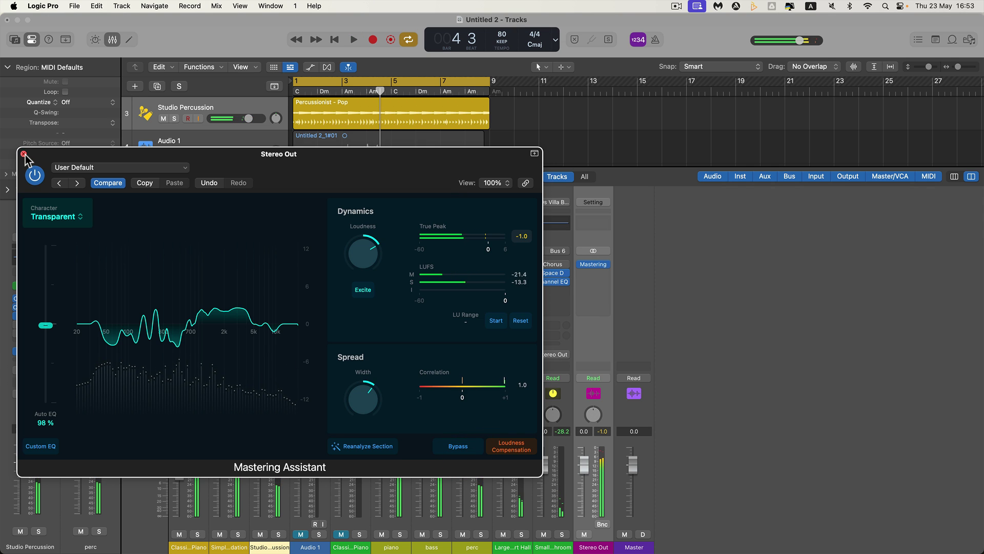
left_click(24, 154)
- Copy the Stereo Out channel strip setting
left_click(585, 325)
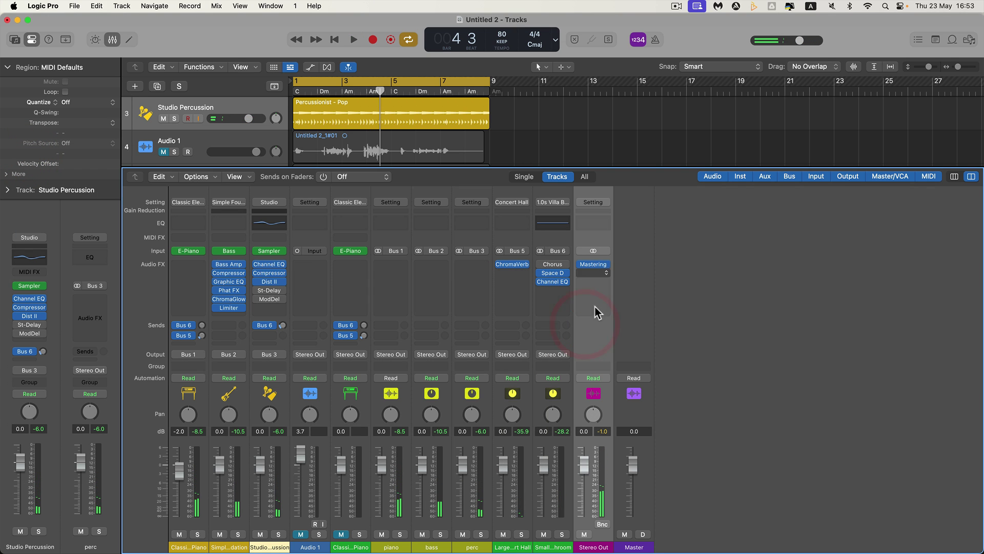
left_click(593, 203)
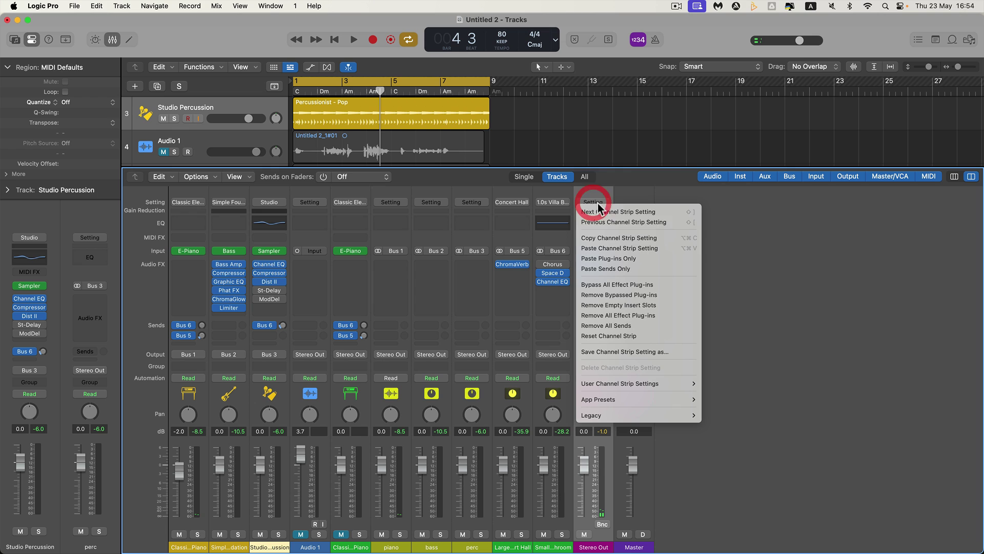
left_click(621, 238)
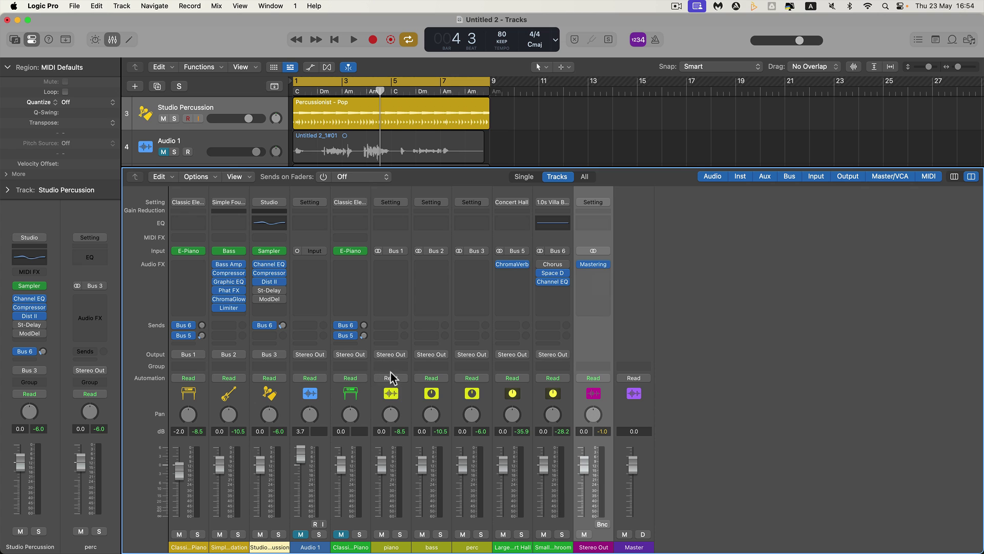
- Select the piano, bass and perc buses, then narrow the selection to the piano bus
left_click(409, 409)
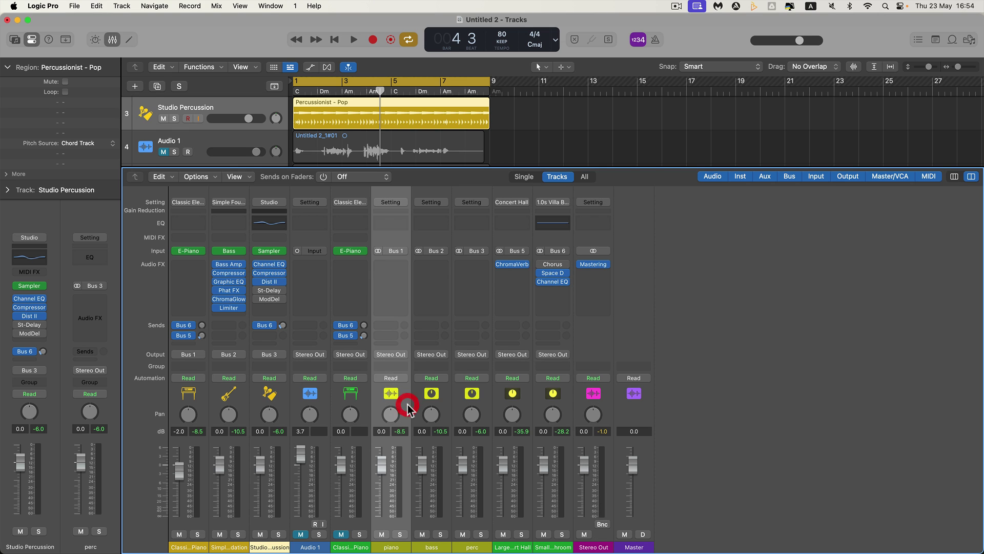
left_click(445, 416, "shift")
left_click(479, 407, "shift")
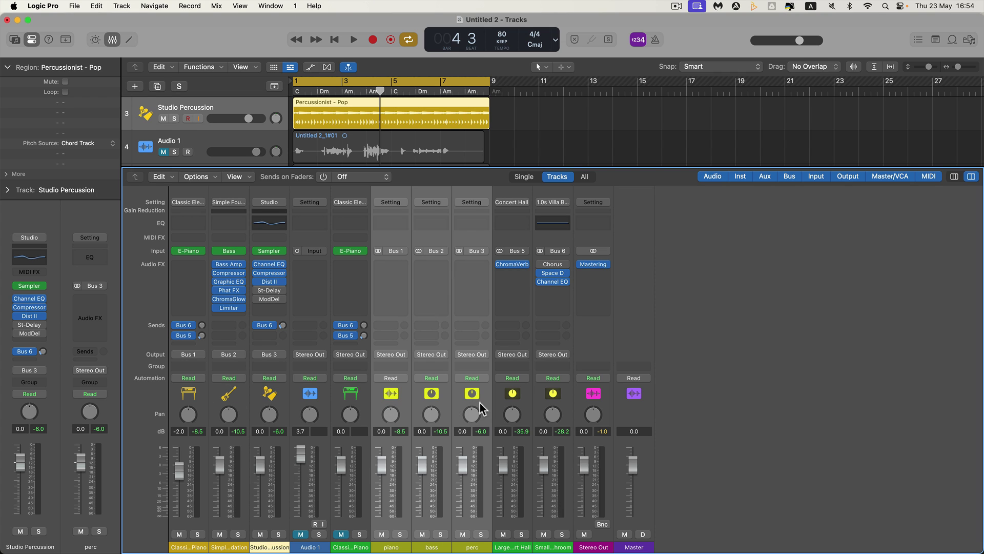
left_click(409, 409)
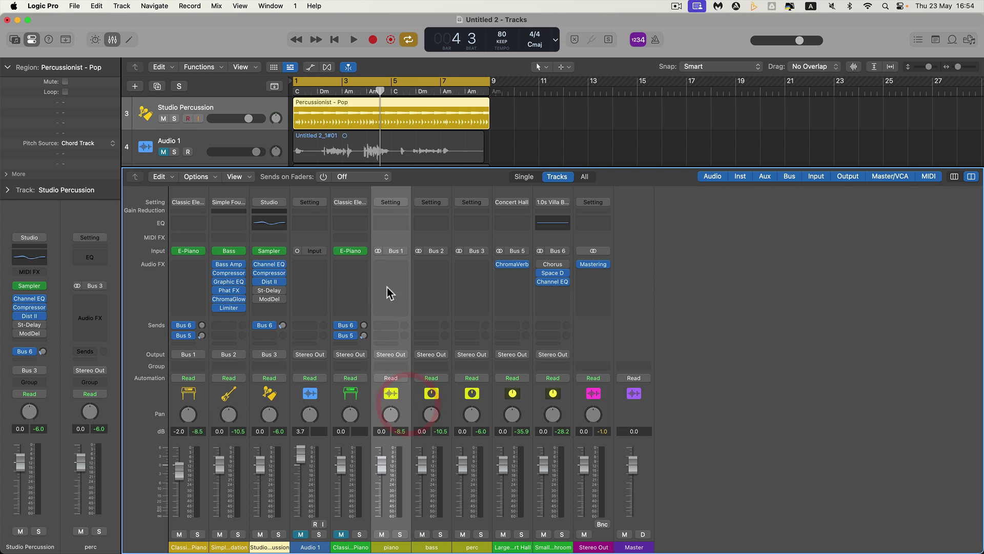
- Paste Plug-ins Only onto the piano, bass and perc bus channel strips in turn
left_click(391, 204)
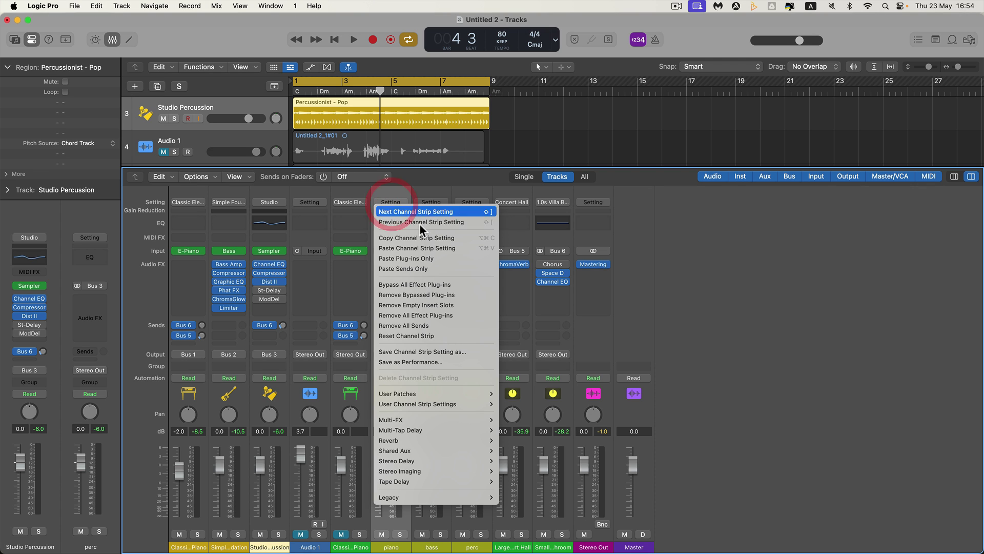
left_click(417, 259)
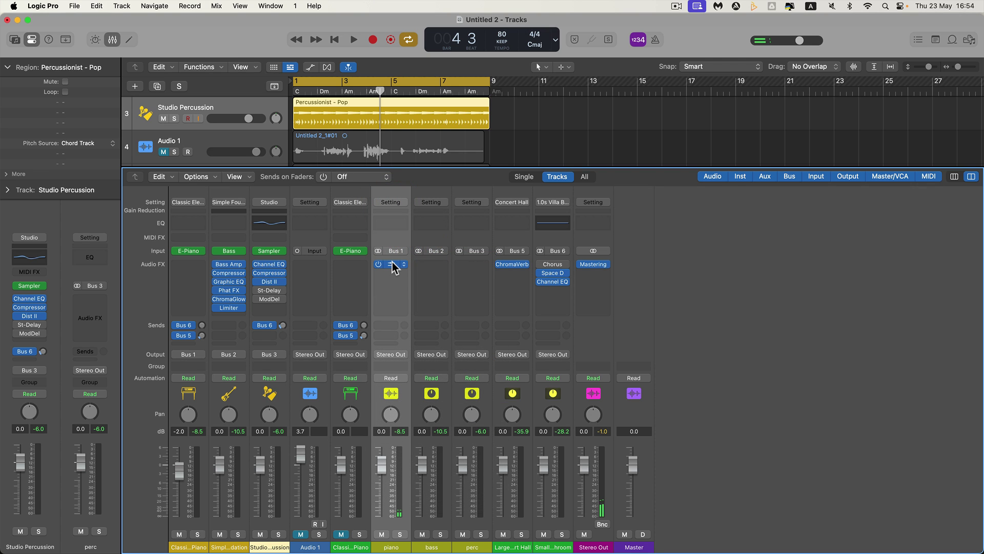
left_click(434, 228)
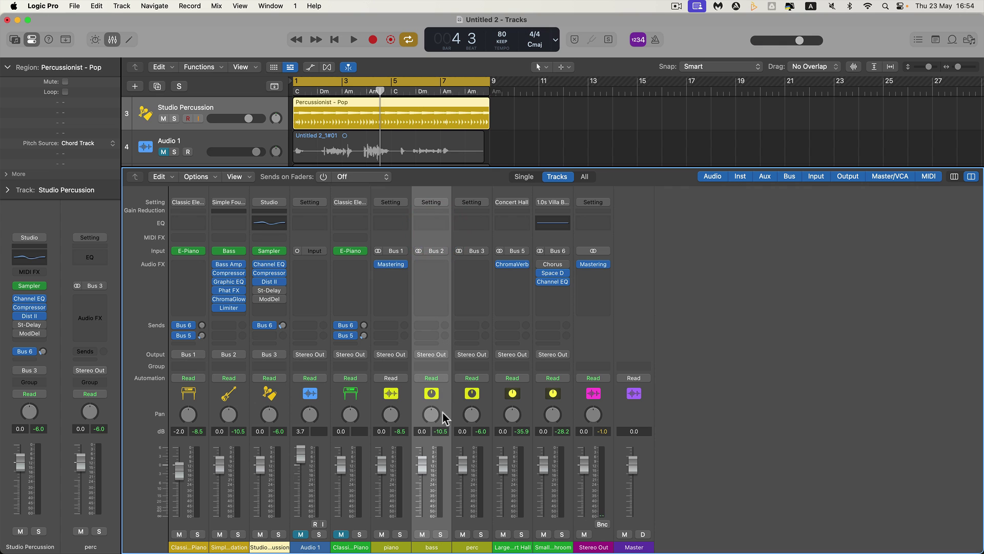
left_click(432, 203)
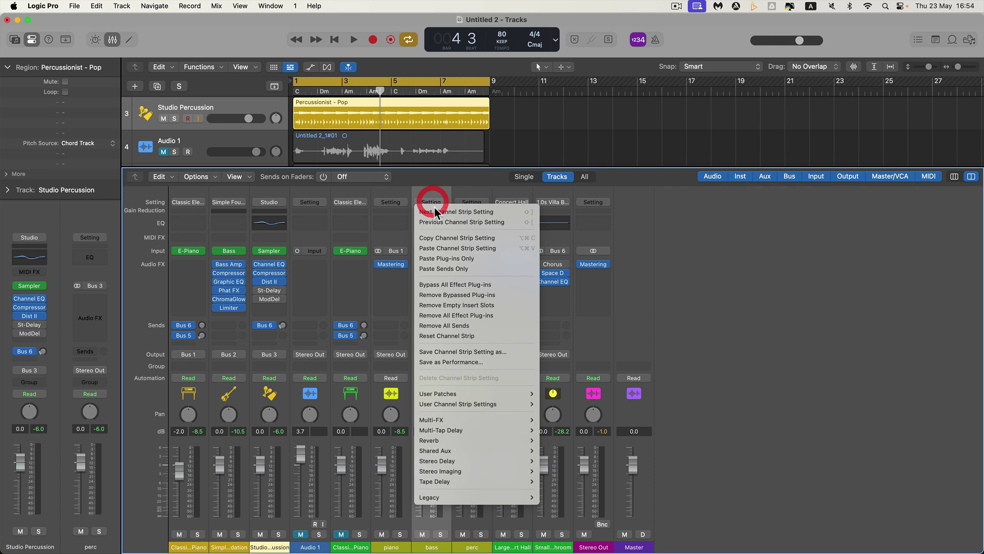
left_click(444, 260)
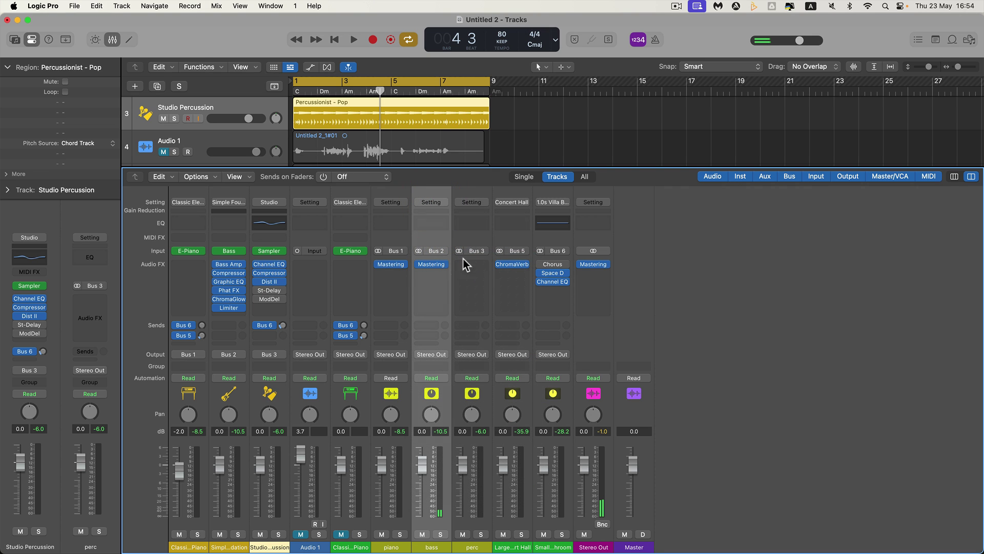
left_click(470, 238)
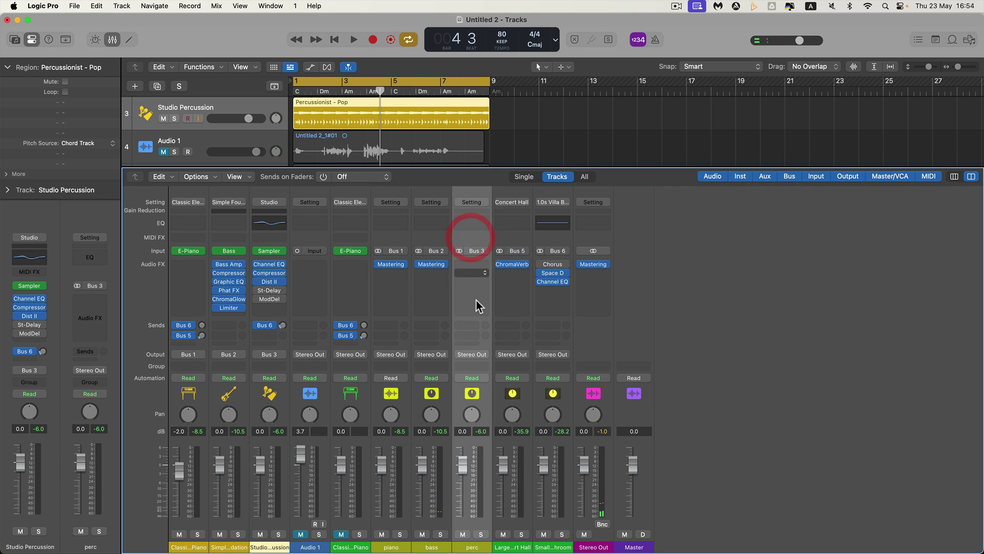
left_click(472, 203)
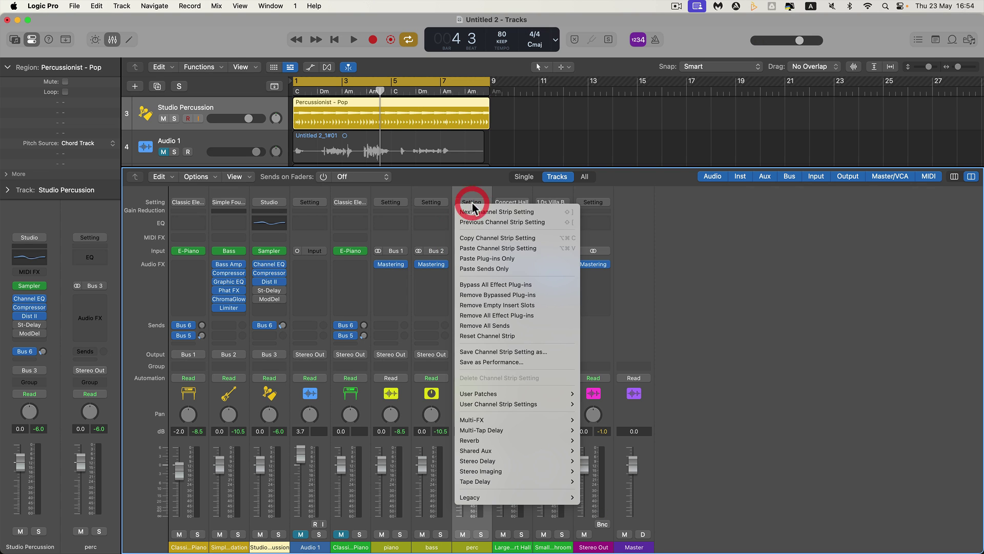
left_click(496, 258)
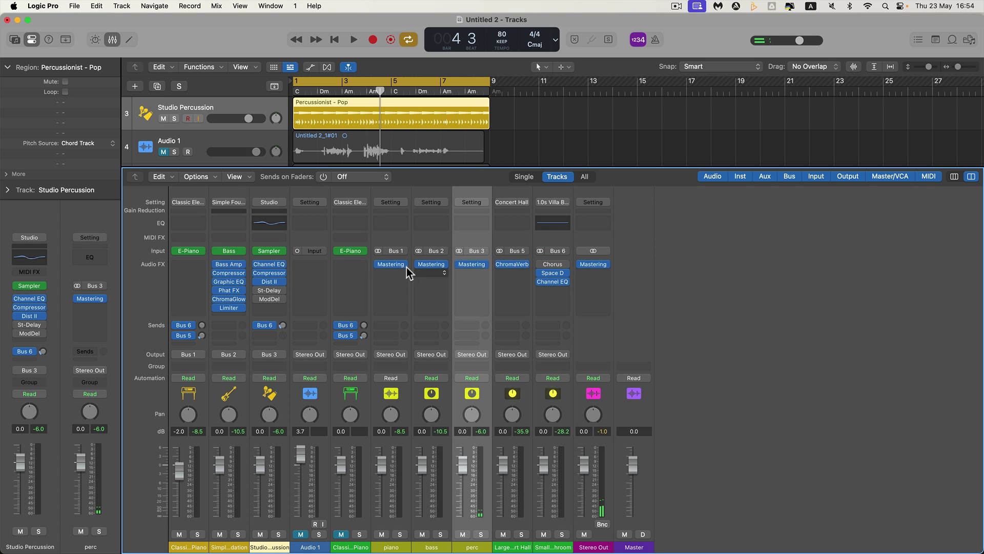
mouse_move(396, 271)
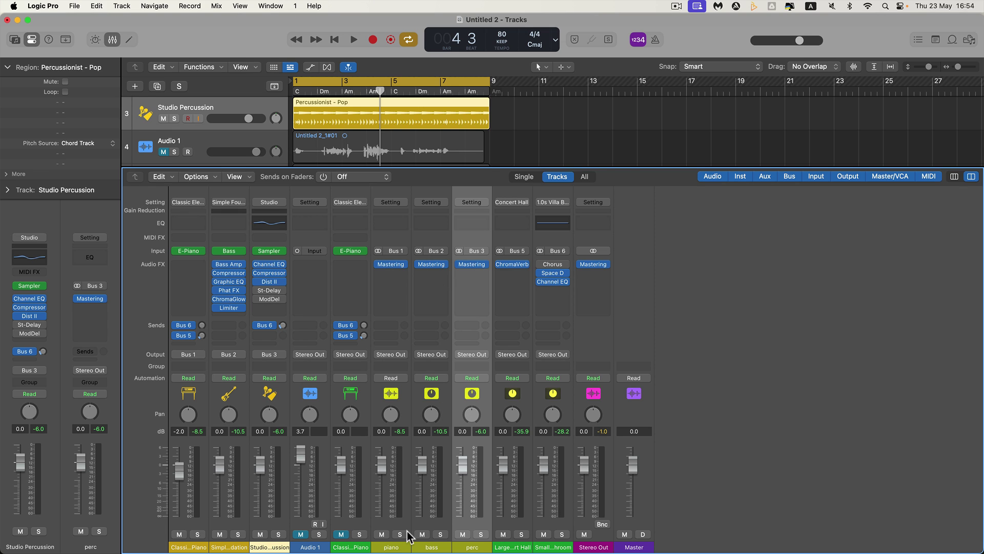
mouse_move(597, 269)
left_click(593, 264)
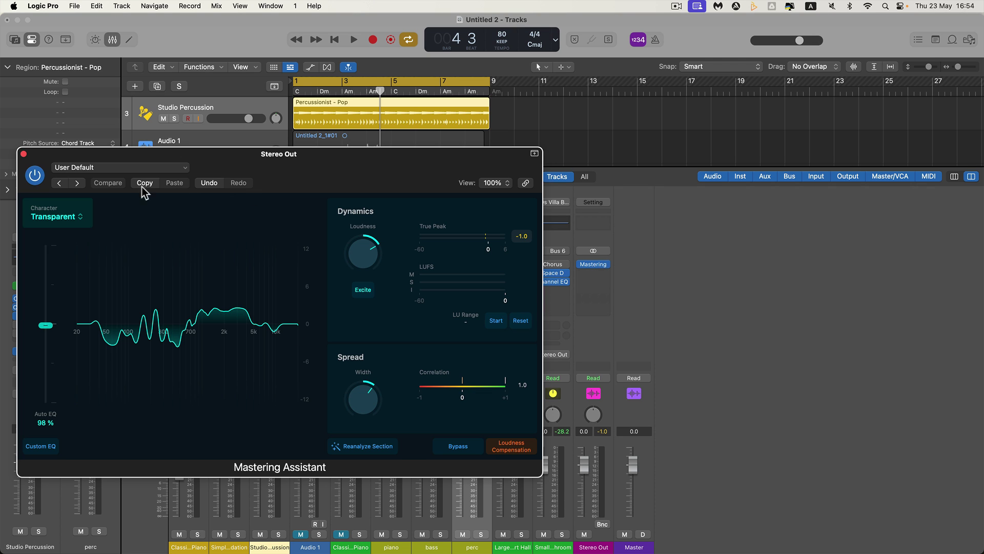
left_click(24, 154)
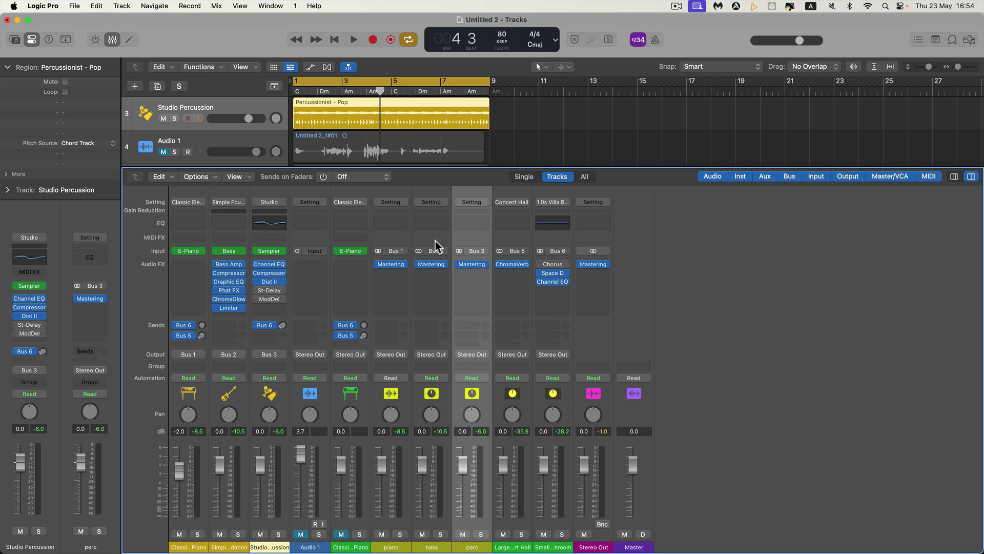
left_click(409, 391)
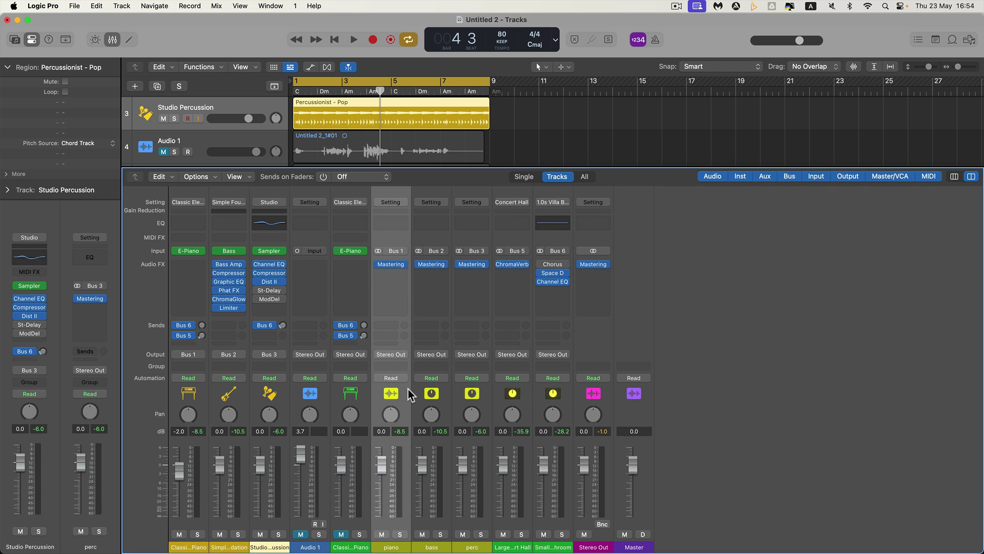
- Solo the piano bus and reanalyze its Mastering Assistant
left_click(400, 534)
left_click(390, 262)
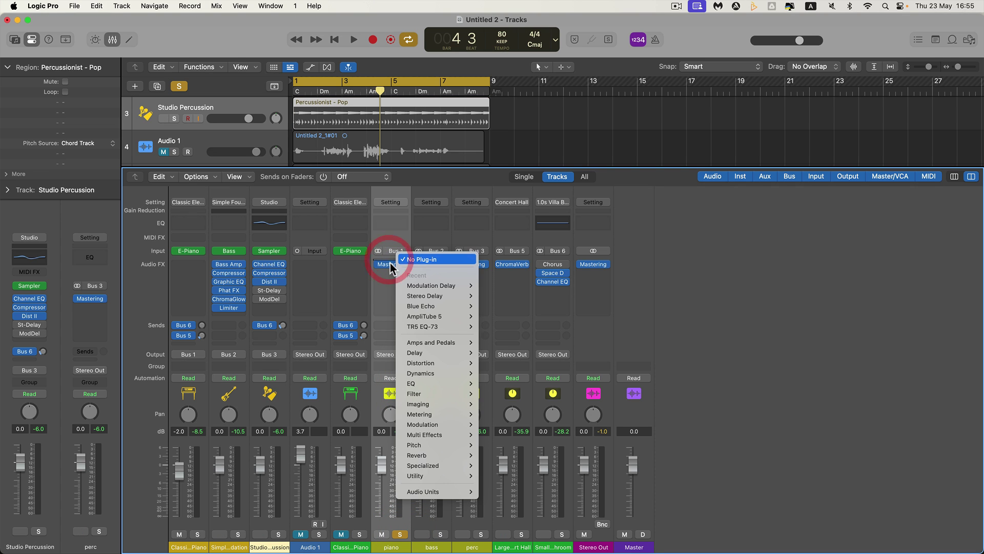
left_click(389, 264)
left_click(389, 264)
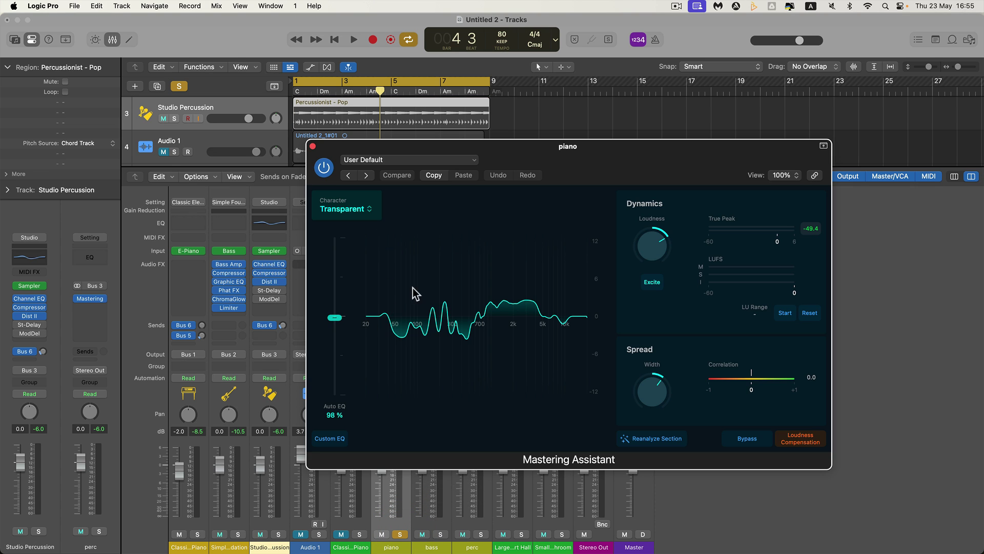
left_click_drag(425, 145, 127, 138)
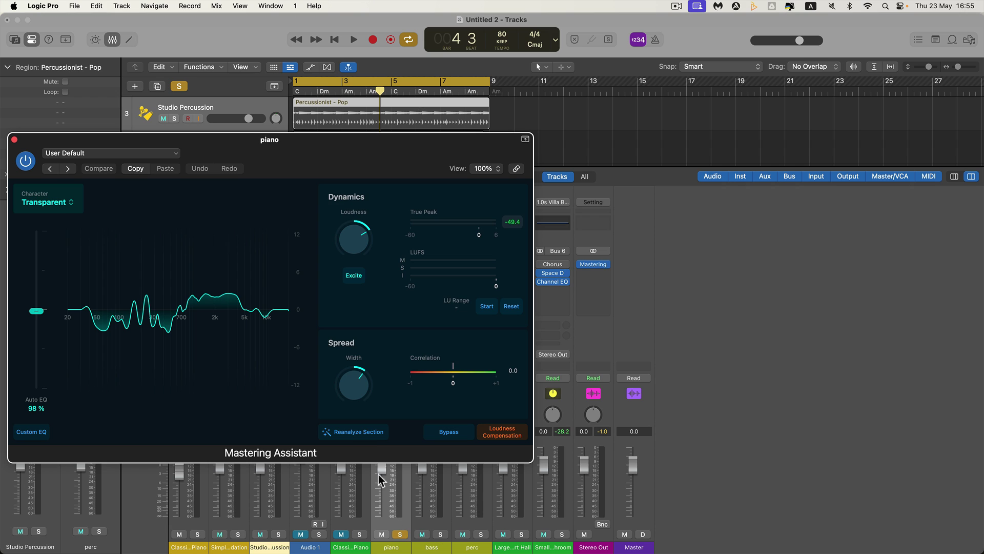
left_click(361, 432)
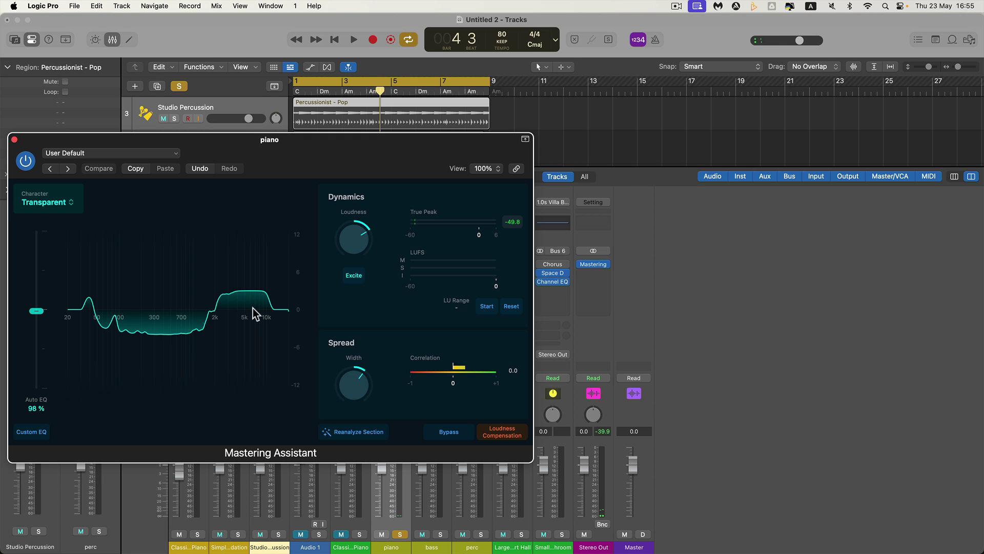
- Bypass Stereo Out mastering, set piano Loudness to +0.51, compare against bypass, then close and unsolo piano
mouse_move(592, 267)
left_click(581, 264)
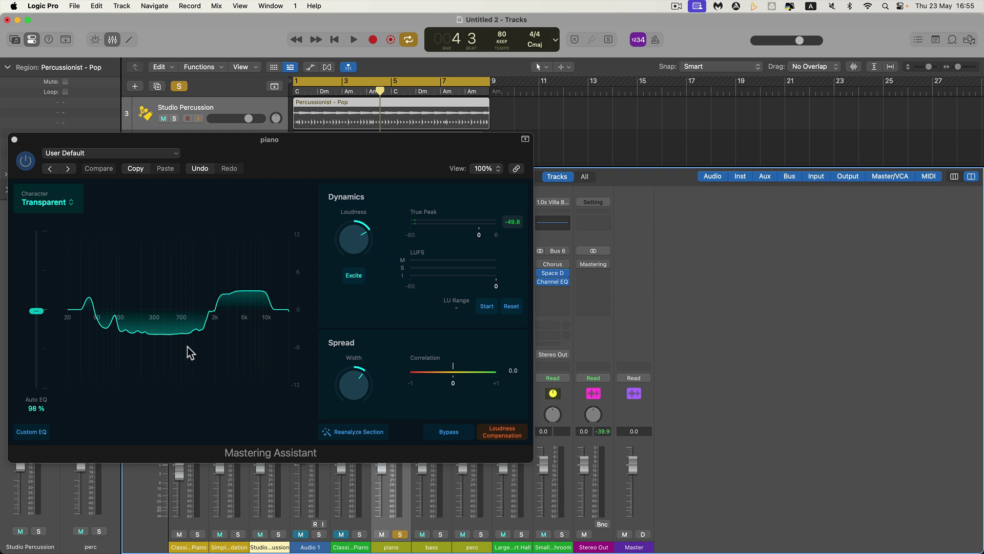
key("space")
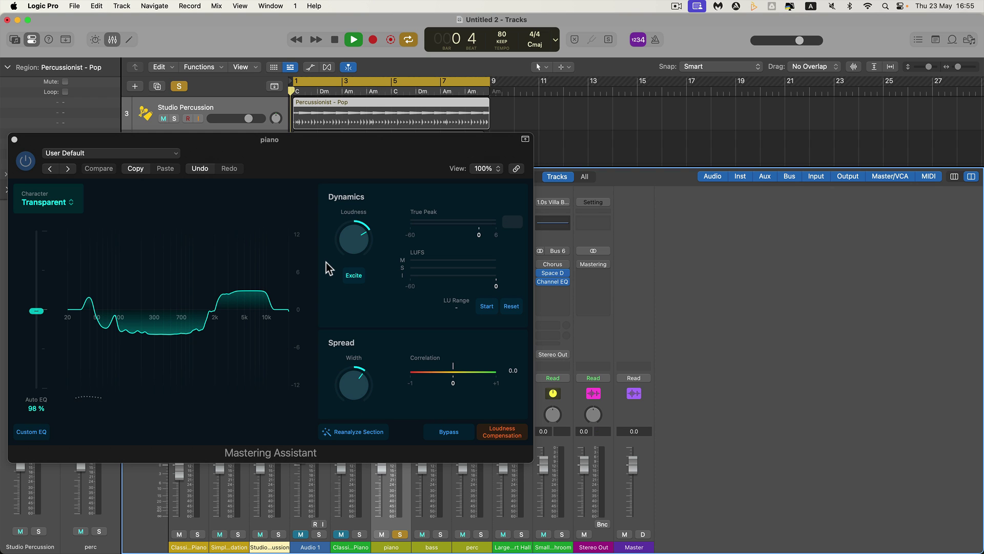
left_click(349, 244)
left_click_drag(353, 242, 412, 360)
left_click(449, 433)
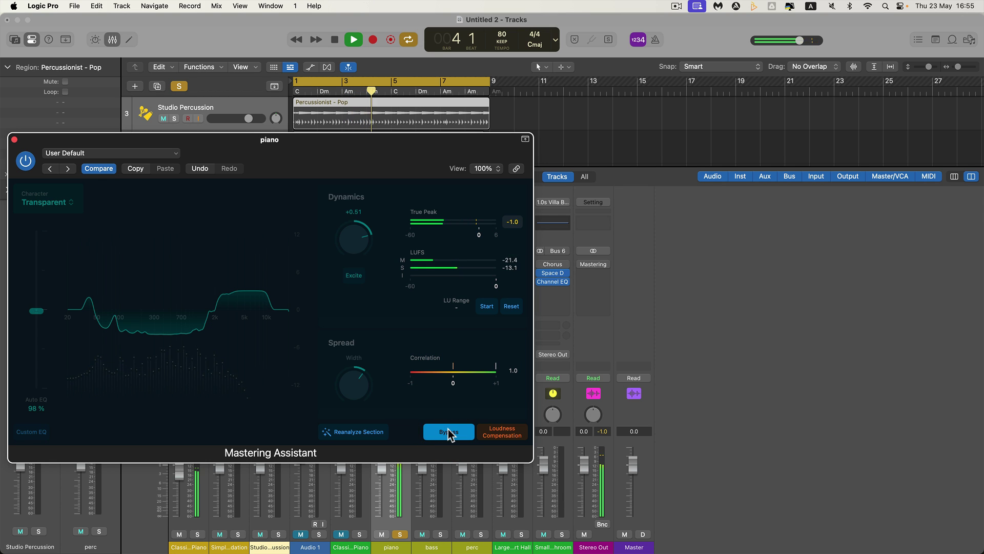
left_click(449, 432)
key("space")
left_click(14, 140)
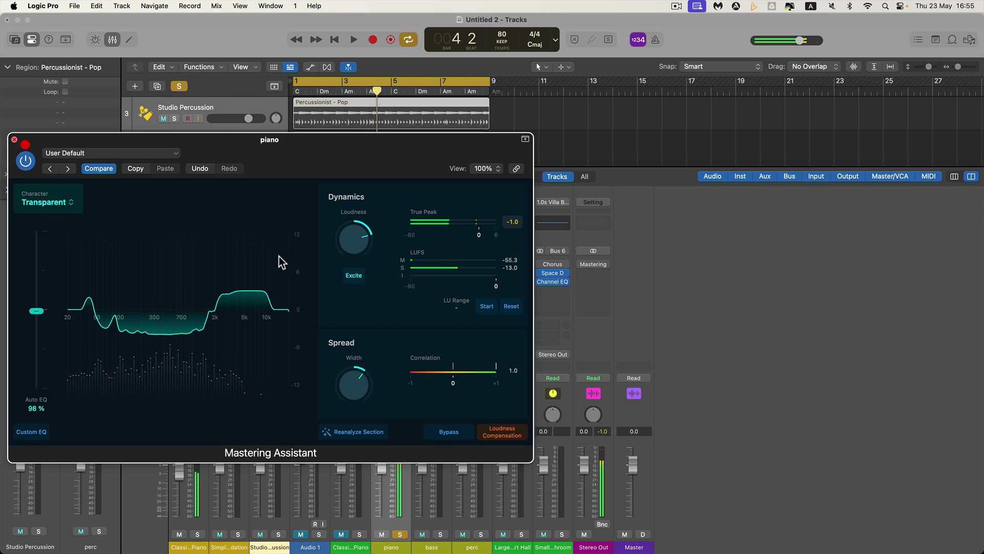
left_click(400, 534)
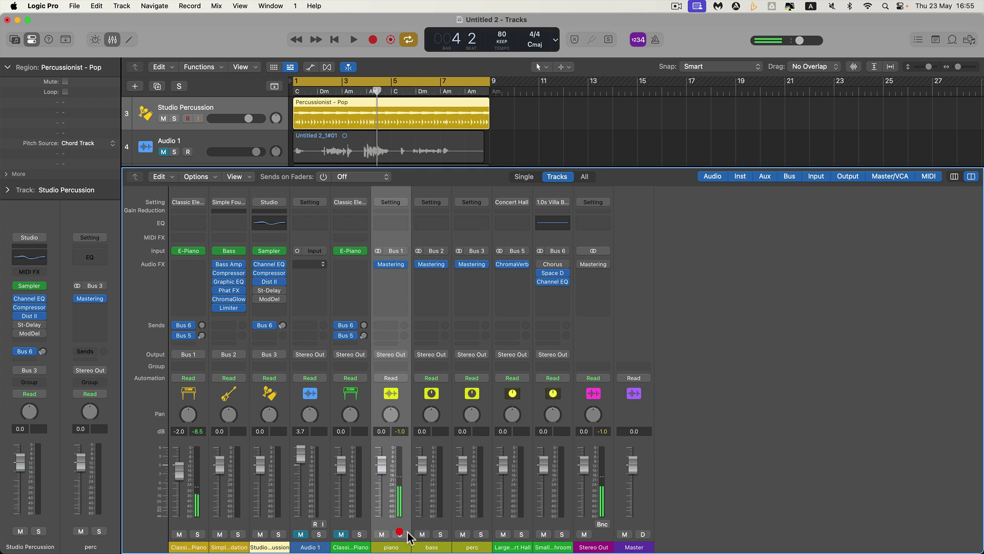
- Solo the bass bus, copy its Mastering Assistant settings and reanalyze the section
left_click(436, 527)
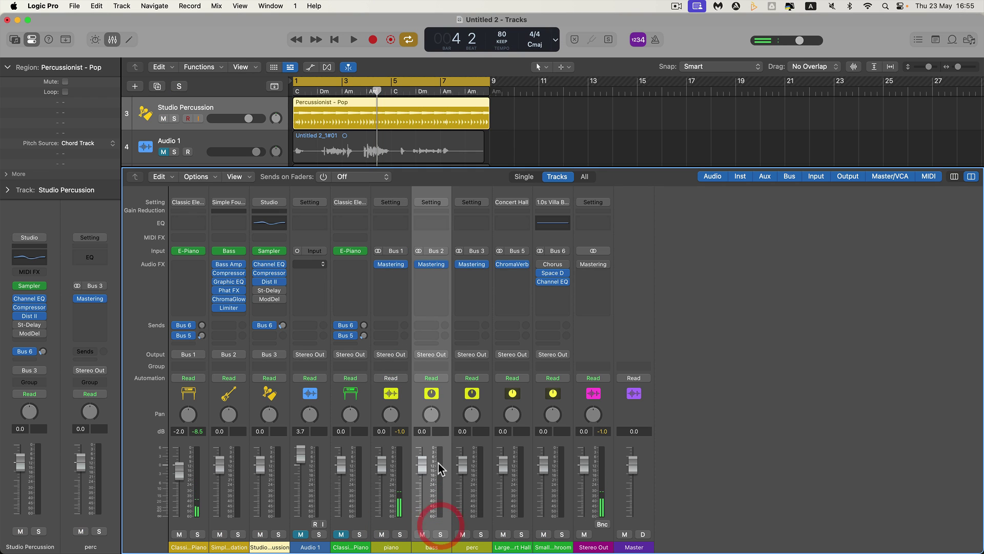
left_click(440, 534)
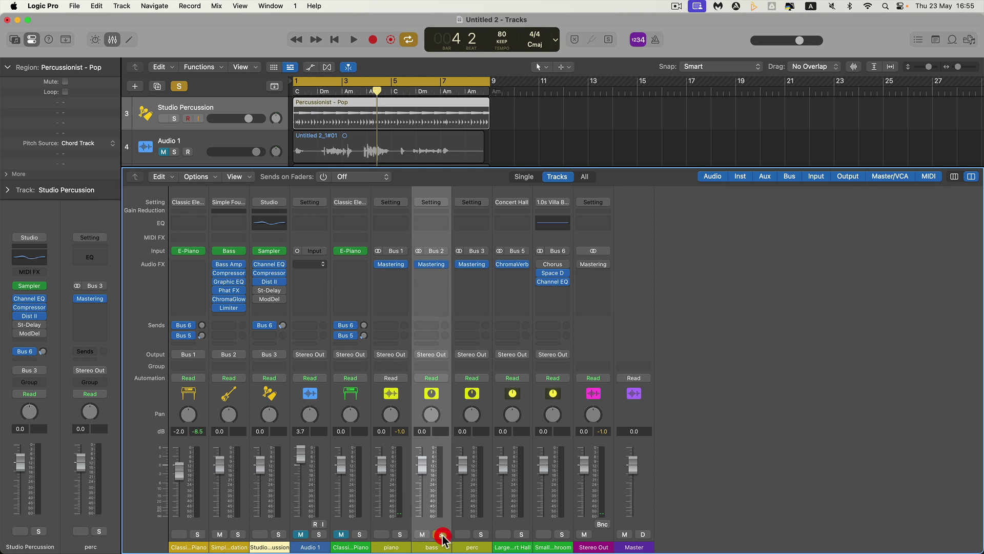
left_click(433, 264)
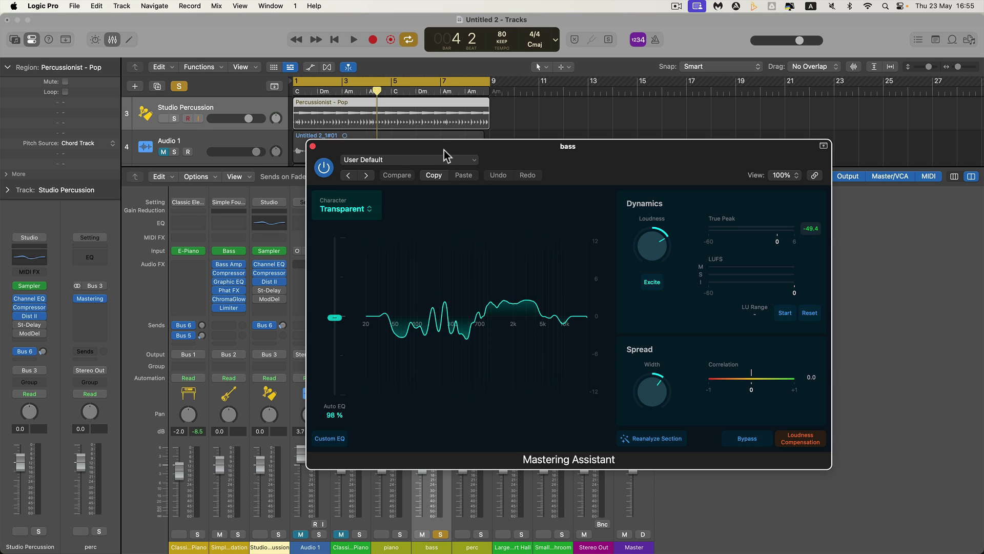
left_click_drag(444, 150, 151, 148)
left_click(137, 177)
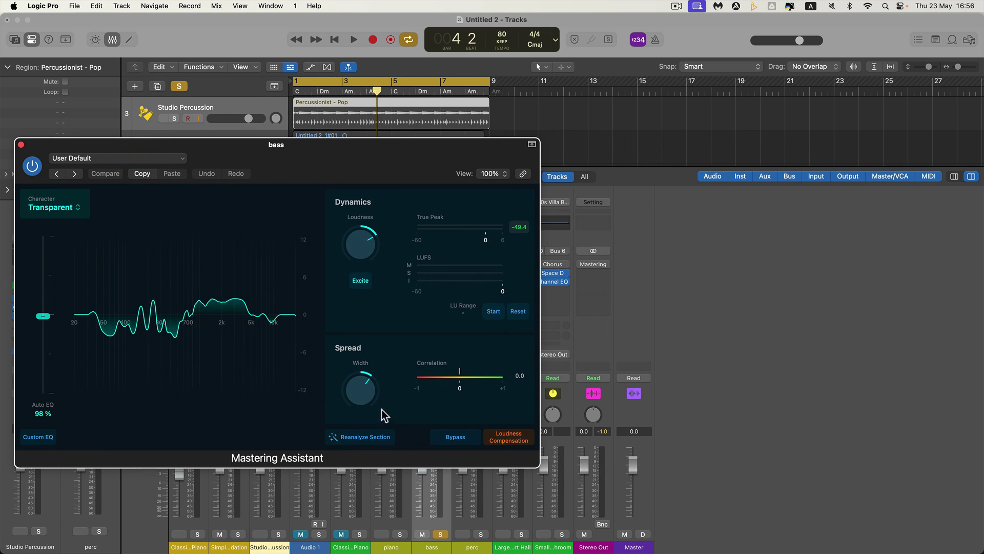
left_click(368, 437)
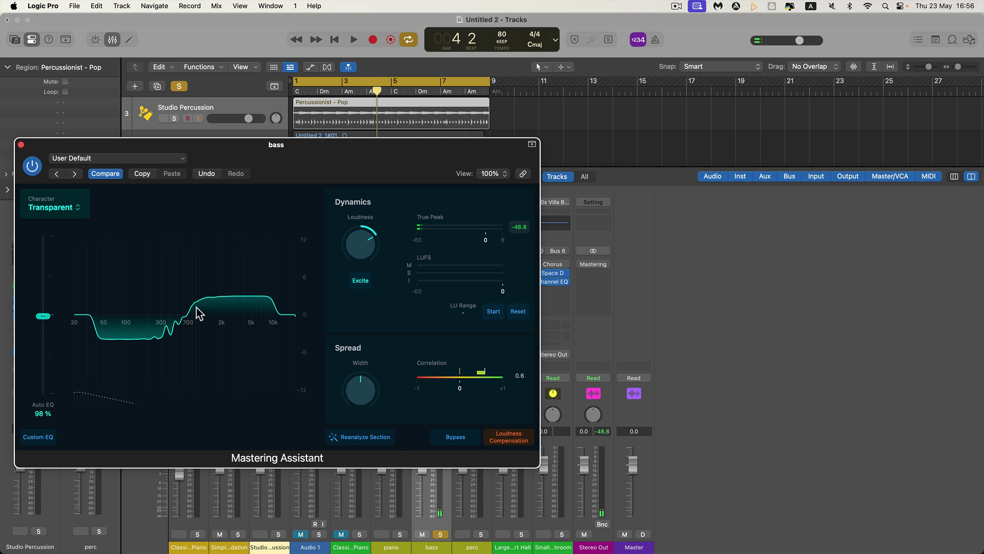
- Play the bass result, compare it against bypass, then stop and close the window
key("space")
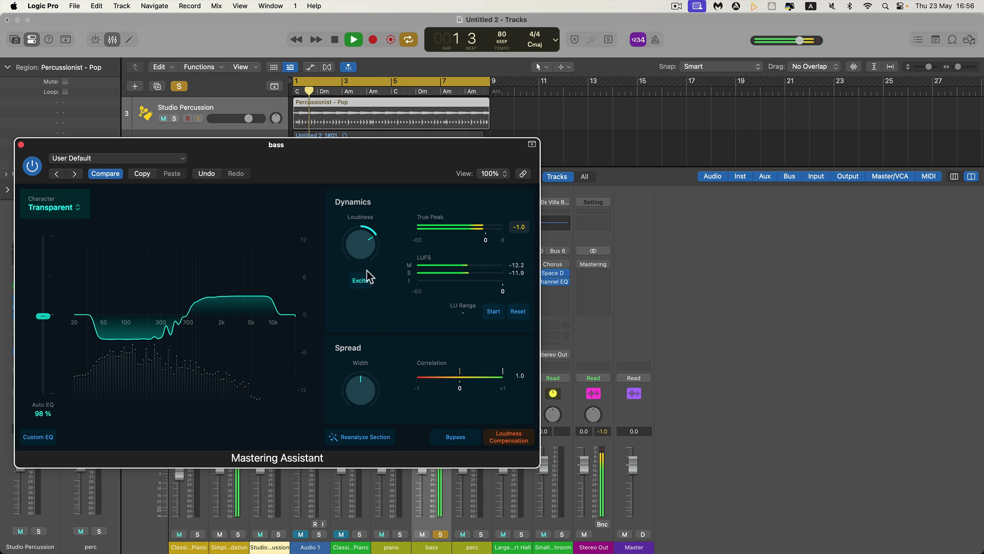
left_click(448, 434)
left_click(448, 434)
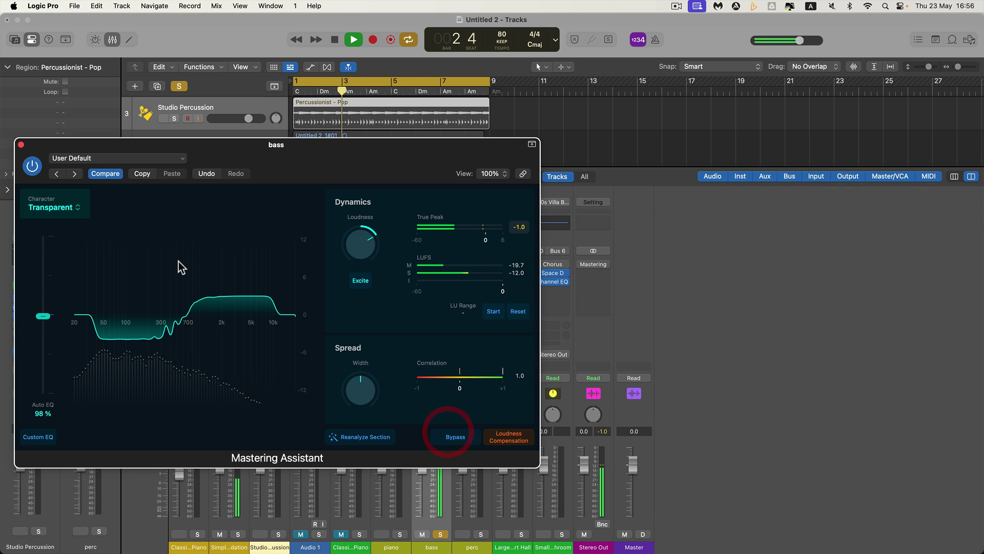
key("space")
left_click(21, 145)
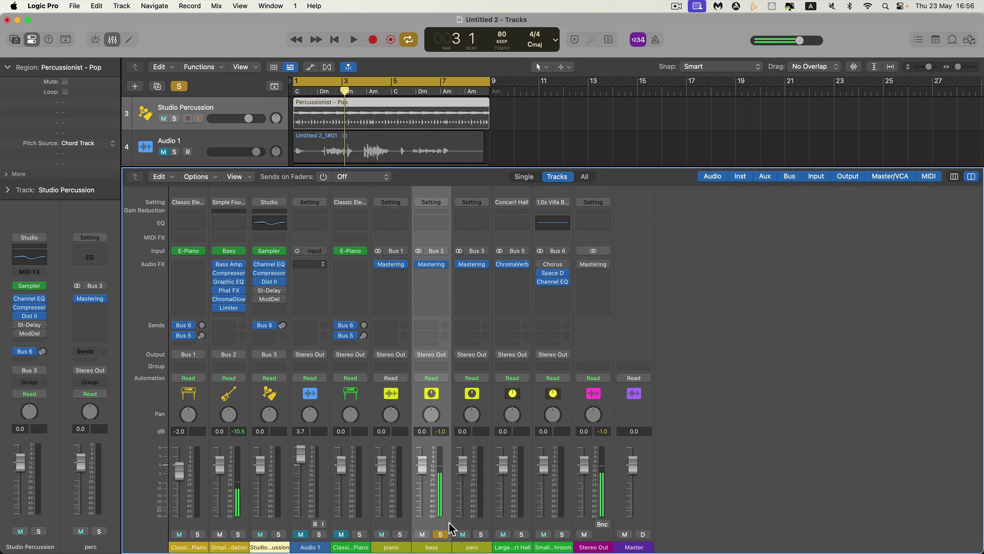
- Move the solo from bass to perc and reanalyze the perc Mastering Assistant
left_click(441, 534)
left_click(481, 535)
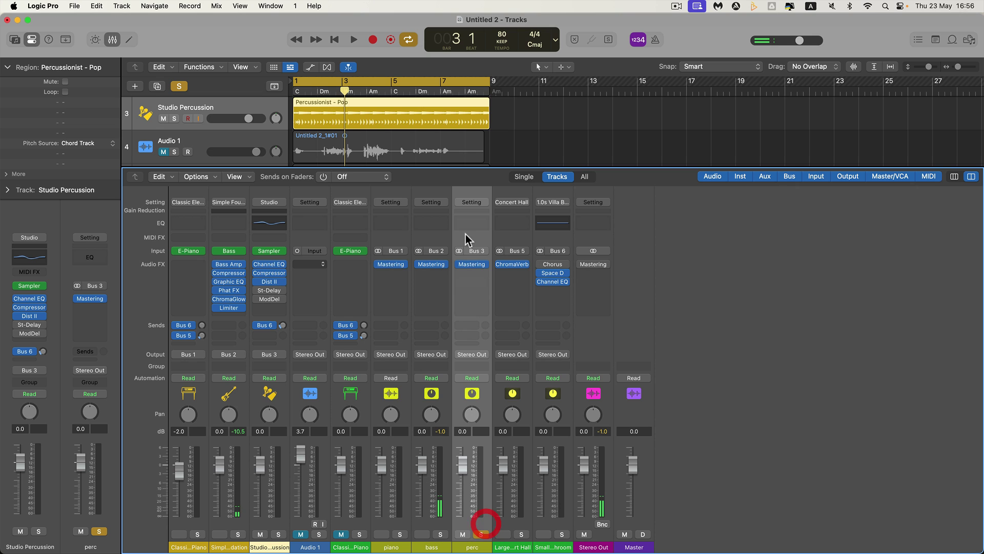
left_click(471, 264)
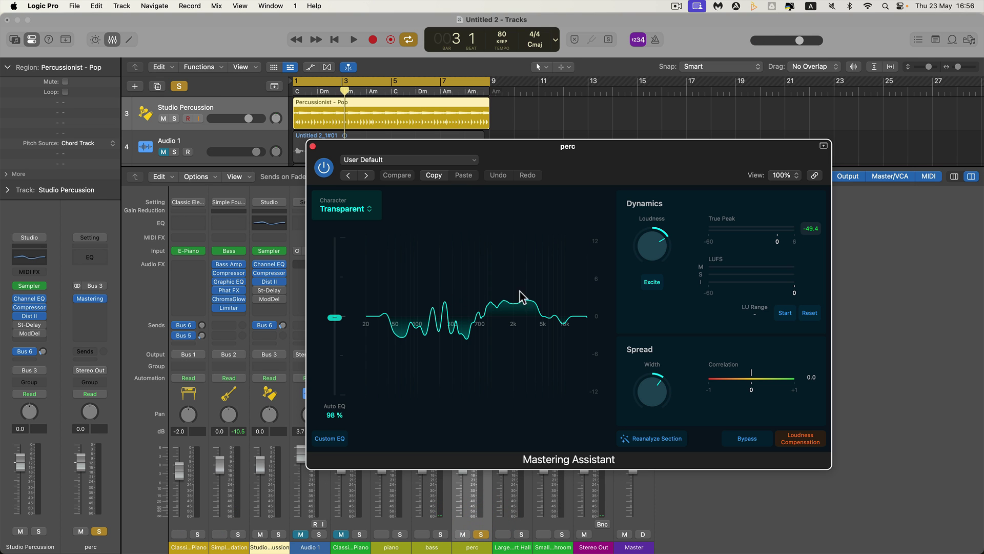
left_click_drag(469, 146, 212, 132)
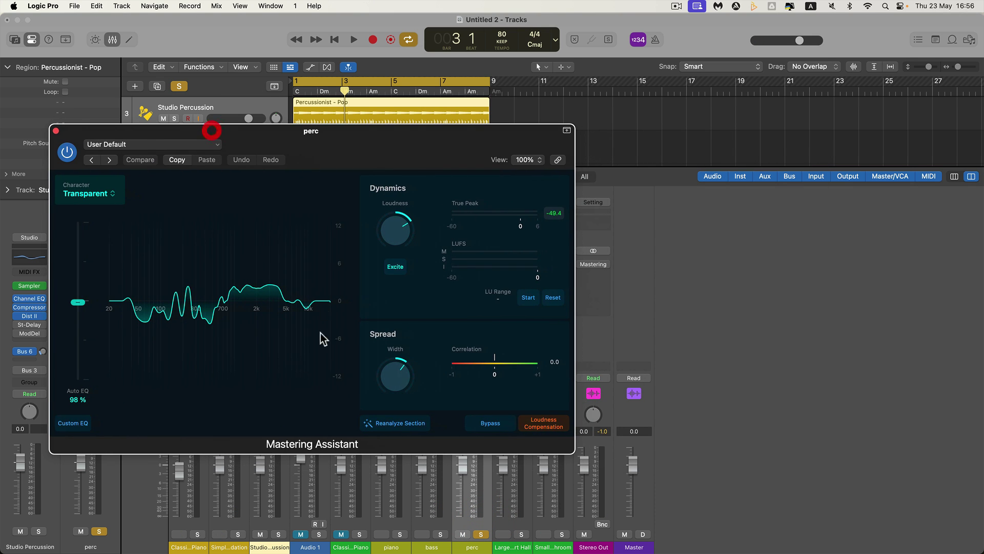
left_click(395, 421)
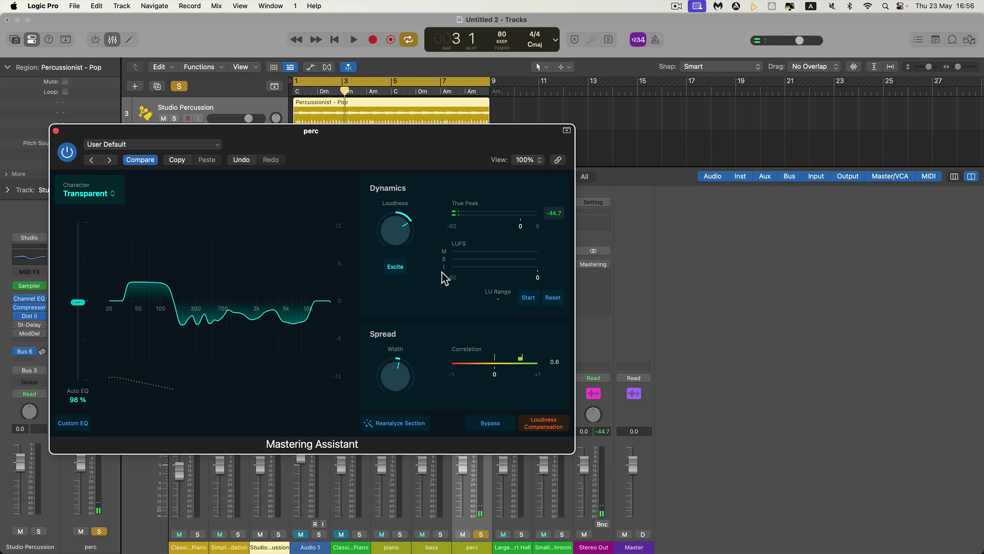
- Play the perc result, compare it against bypass, then stop and close the window
key("space")
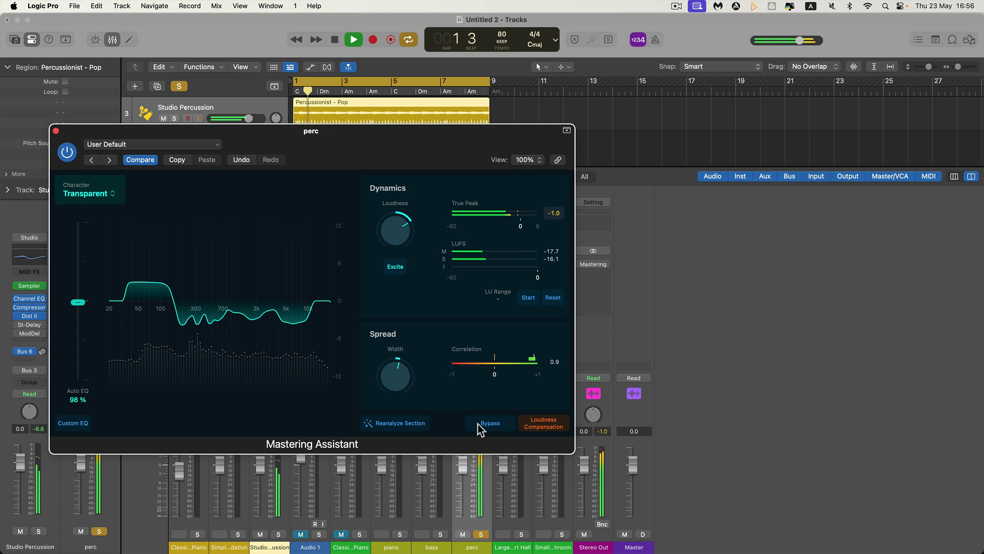
left_click(482, 423)
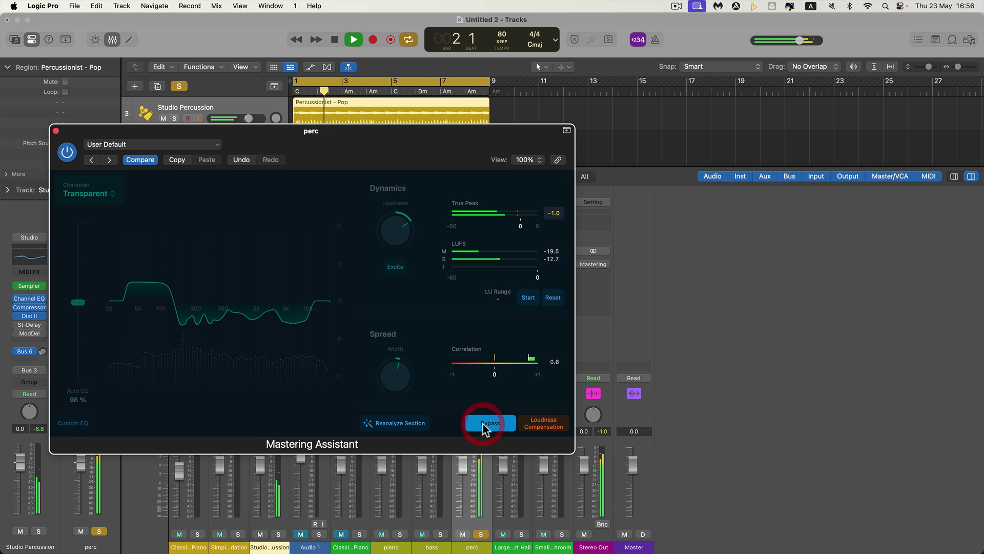
left_click(483, 424)
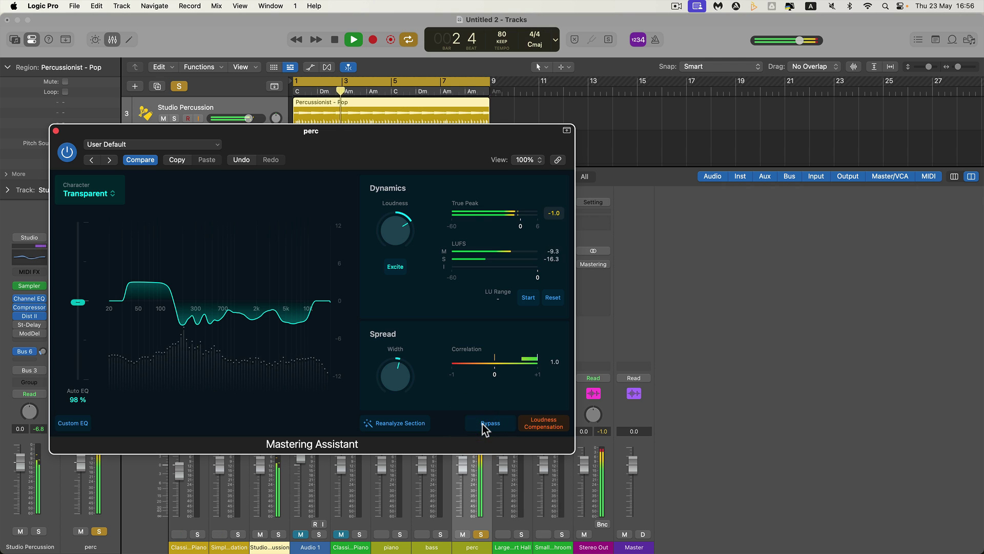
key("space")
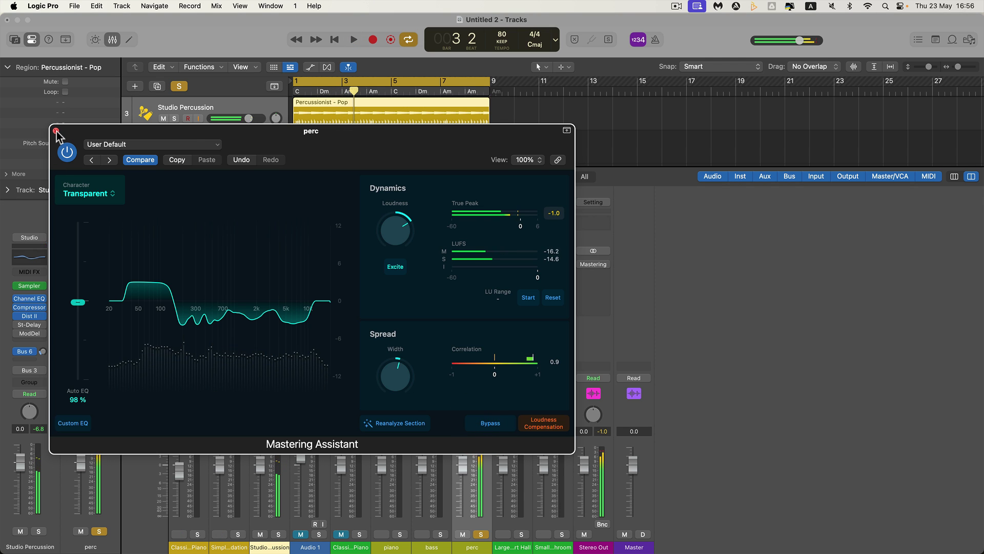
left_click(56, 131)
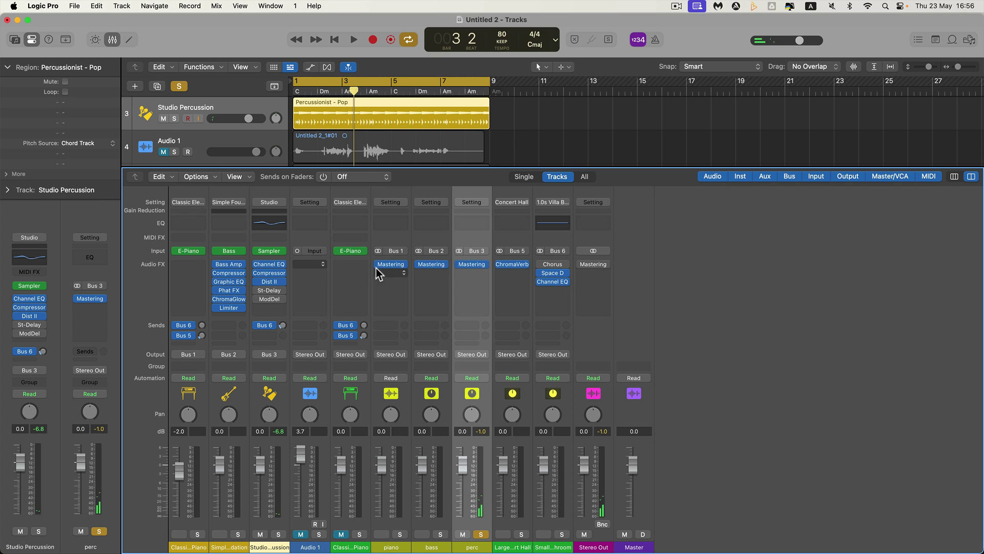
- Paste the copied Mastering plug-in onto the Classic Electric Piano channel, then select Audio 1
left_click(361, 257)
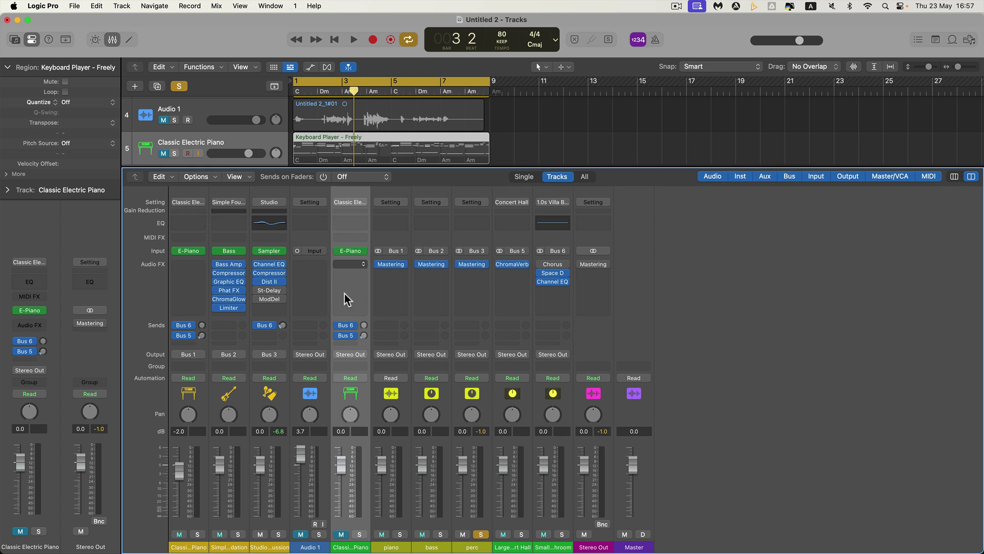
left_click(347, 338)
left_click(349, 201)
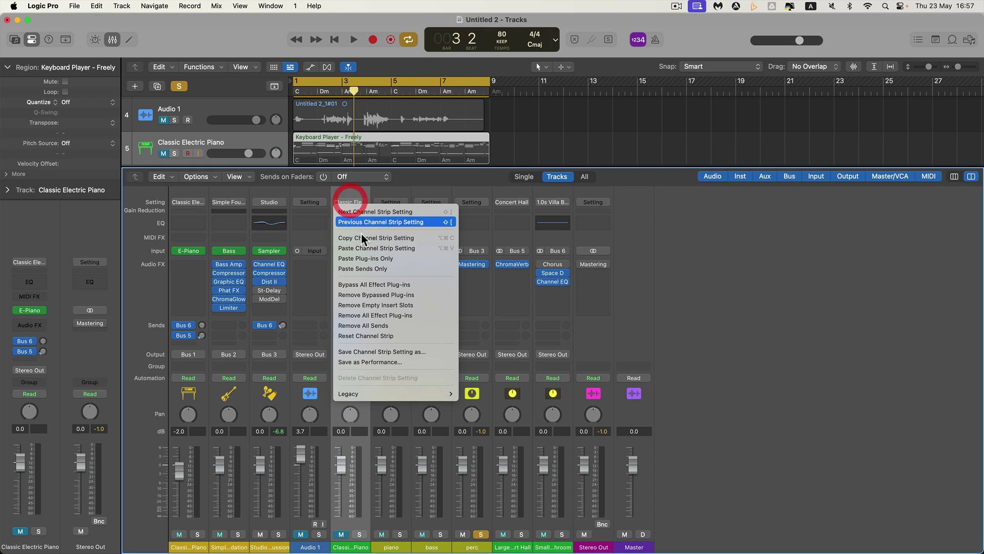
left_click(361, 255)
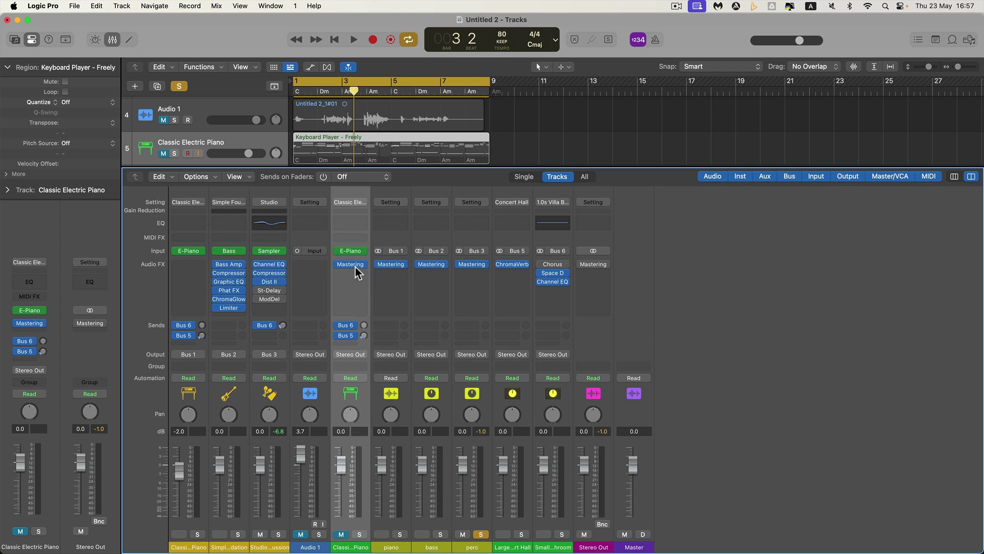
left_click(309, 196)
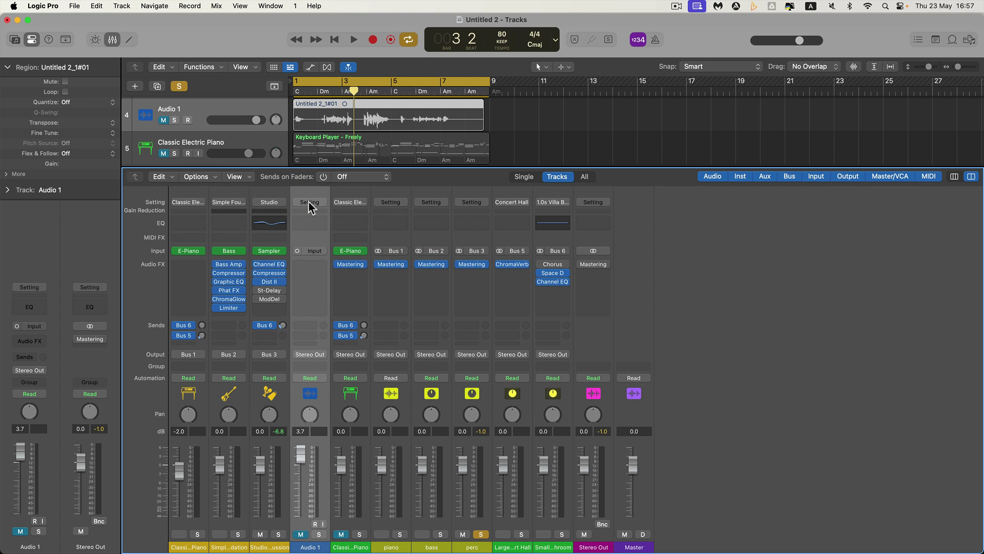
- Paste the Mastering plug-in onto Audio 1, then apply the copied Mastering setup to Studio Percussion
left_click(309, 205)
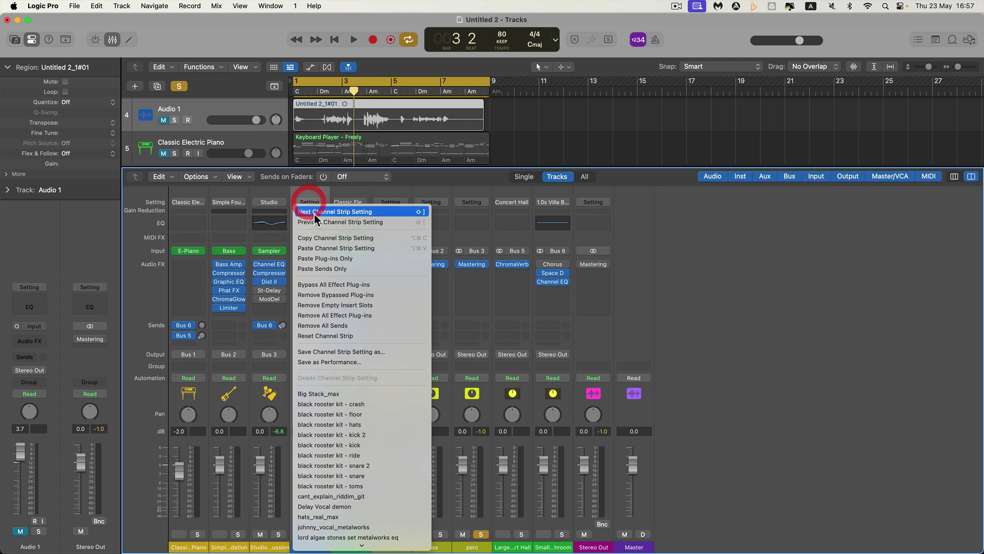
left_click(326, 257)
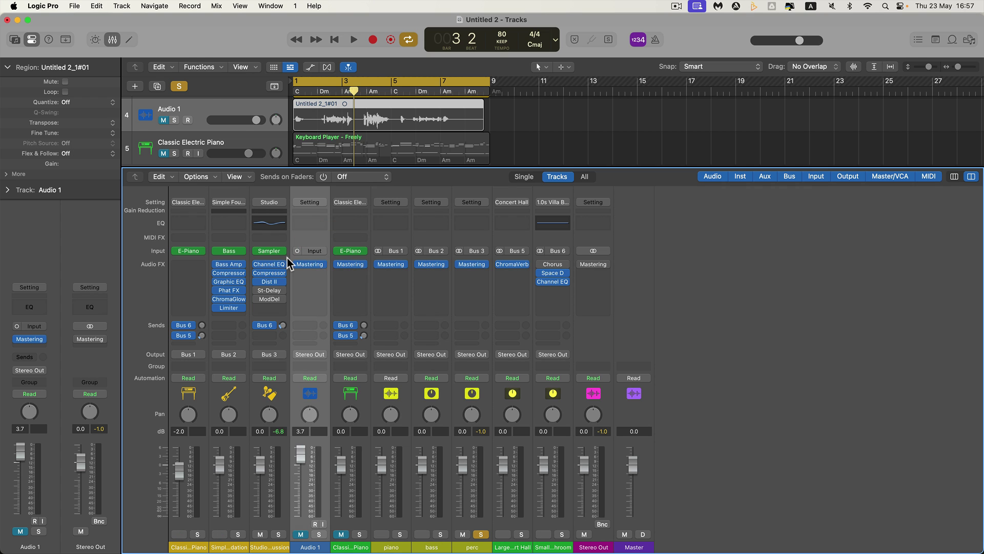
left_click(287, 258)
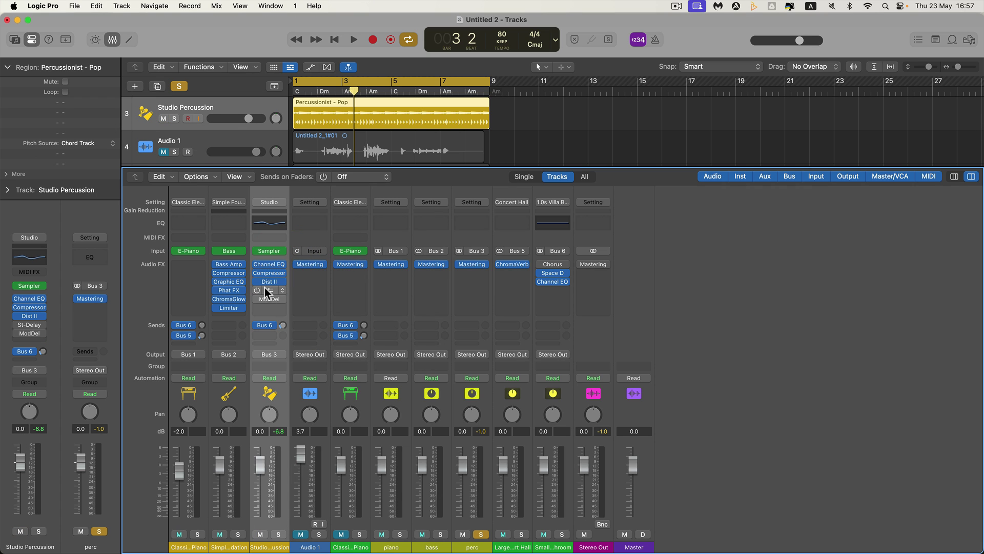
left_click(275, 206)
left_click(299, 256)
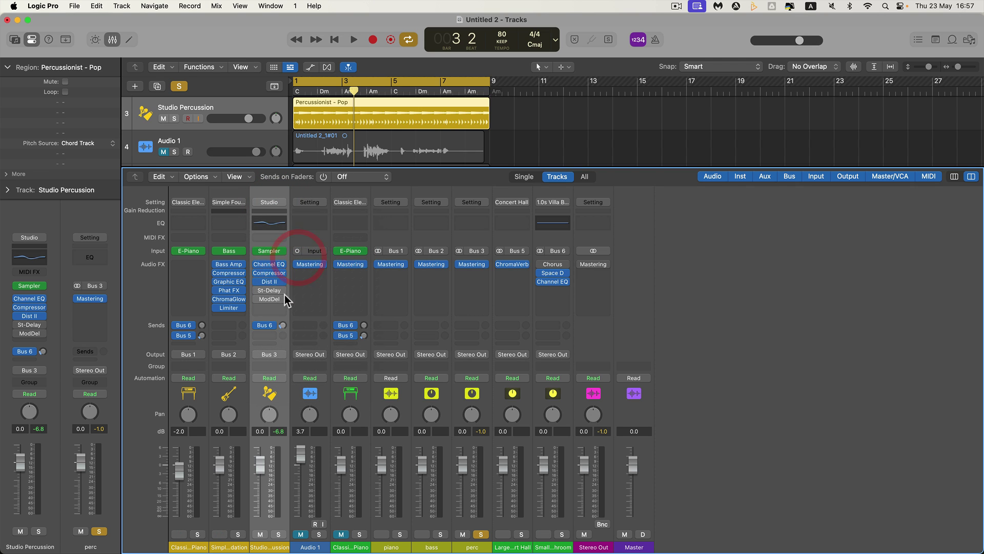